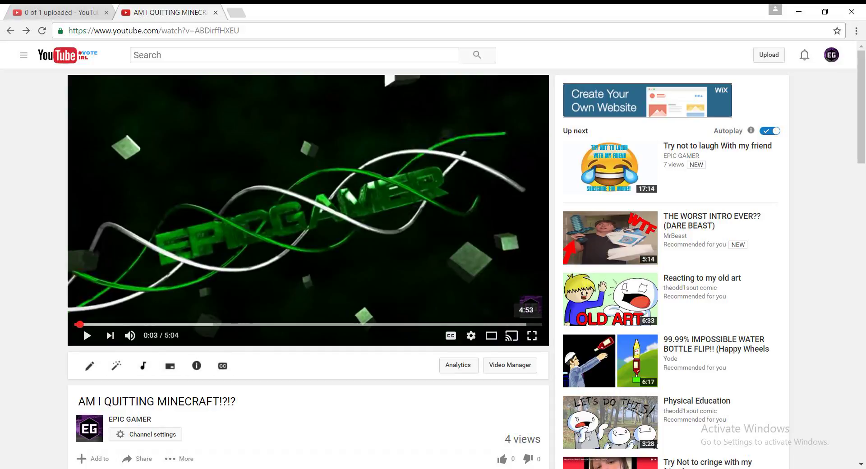
Play the closing seconds of the video from 4:56 and pause it to examine its end screen elements
left_click(529, 324)
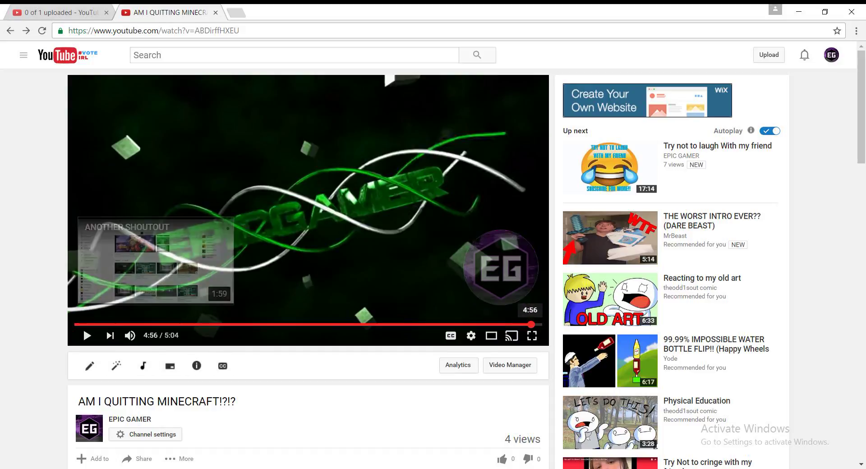
left_click(304, 202)
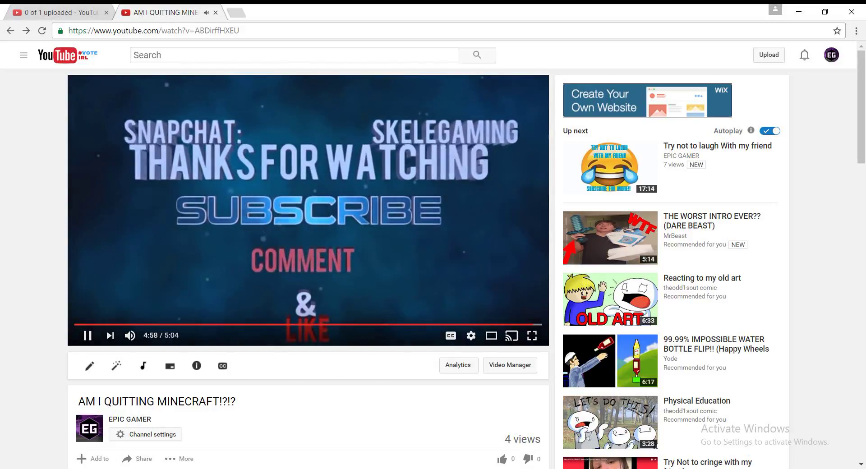
left_click(83, 329)
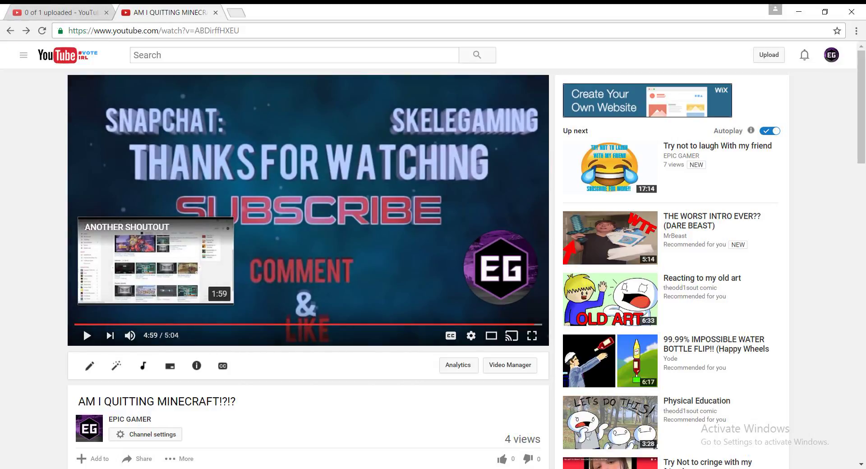
left_click(236, 13)
type("youtube.com")
key("Return")
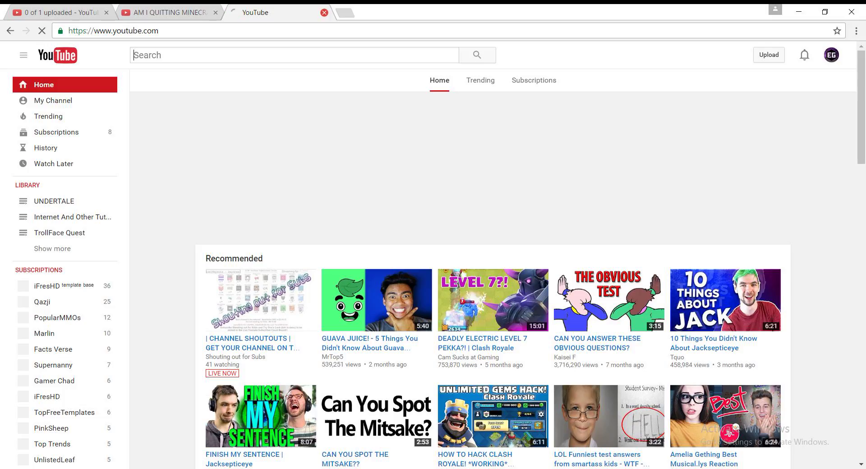
left_click(325, 12)
Go to the channel's video manager and open the end screen editor for "Try not to laugh With my friend"
left_click(23, 55)
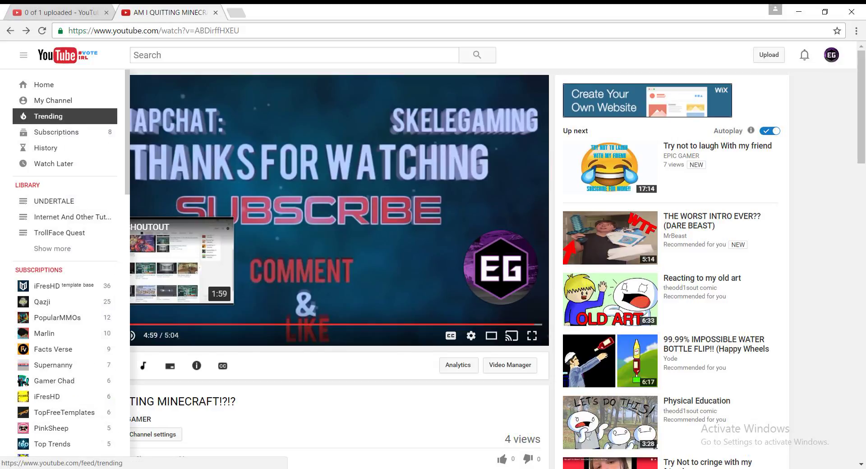
left_click(53, 100)
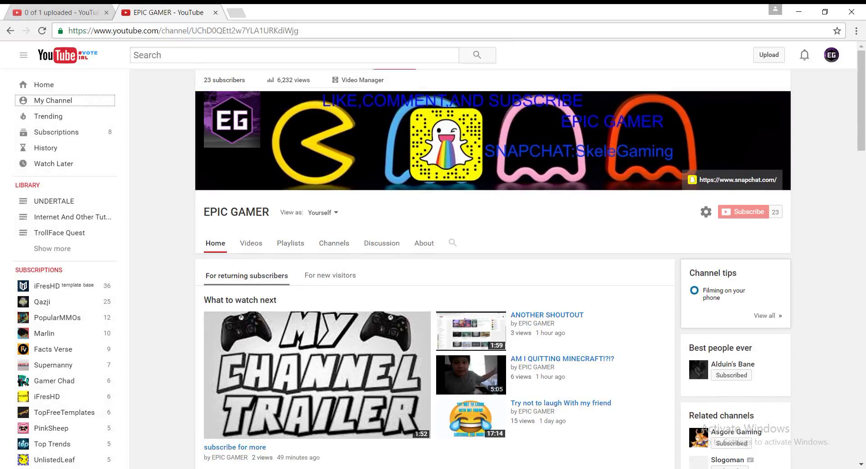
scroll(433, 270, "down", 4)
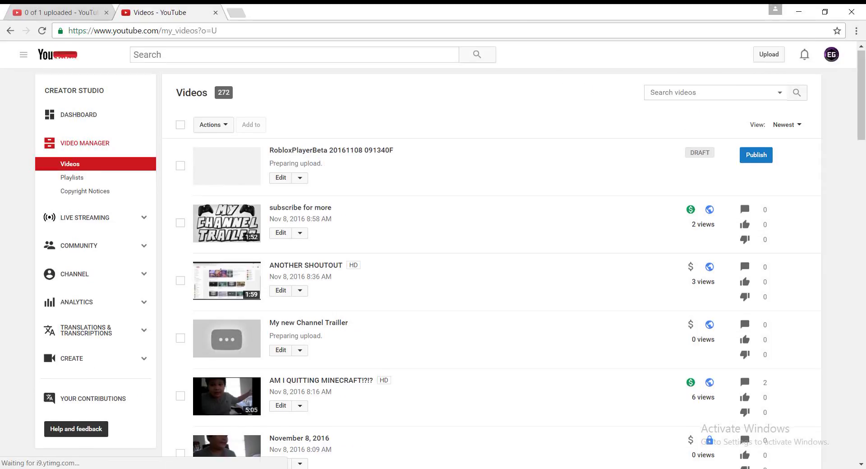
scroll(492, 253, "down", 1)
scroll(433, 255, "down", 3)
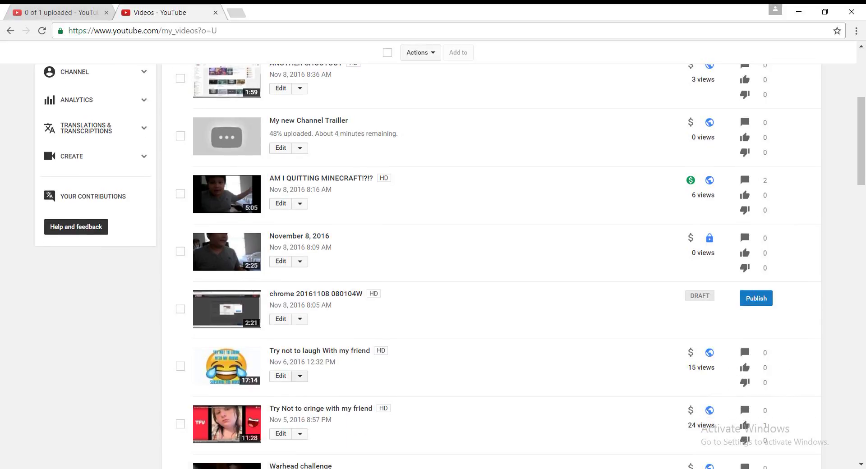
left_click(281, 376)
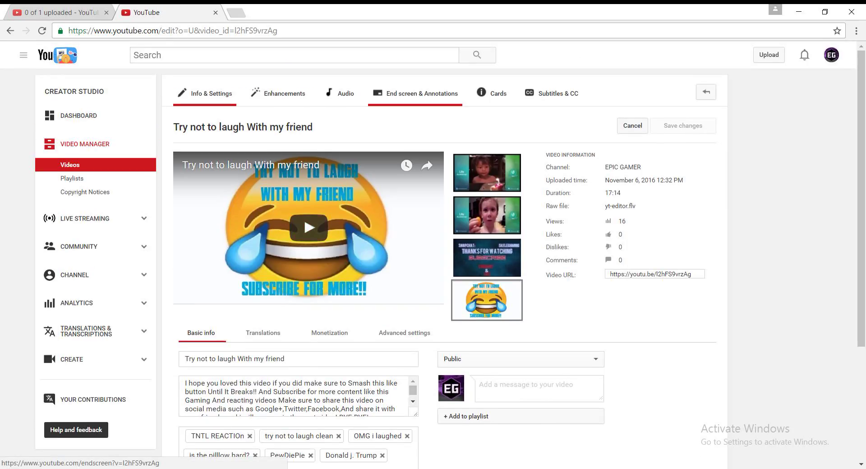
left_click(415, 94)
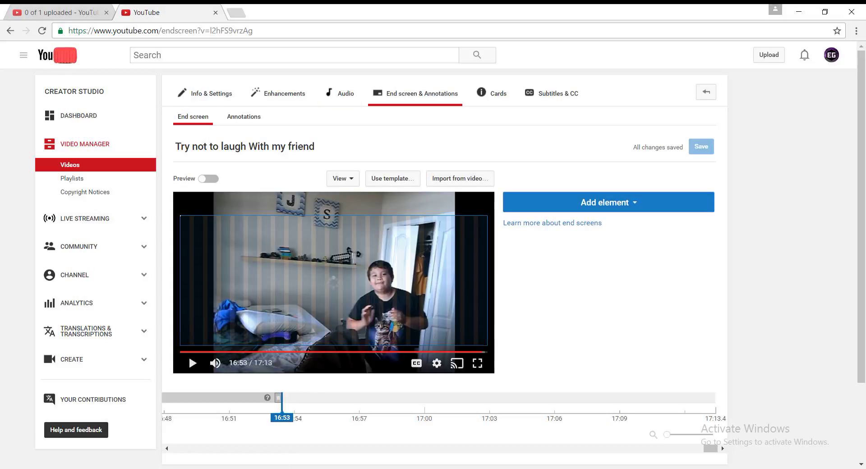
Play the video up to the outro at 17:07 and add a Subscribe element to the end screen there
key("space")
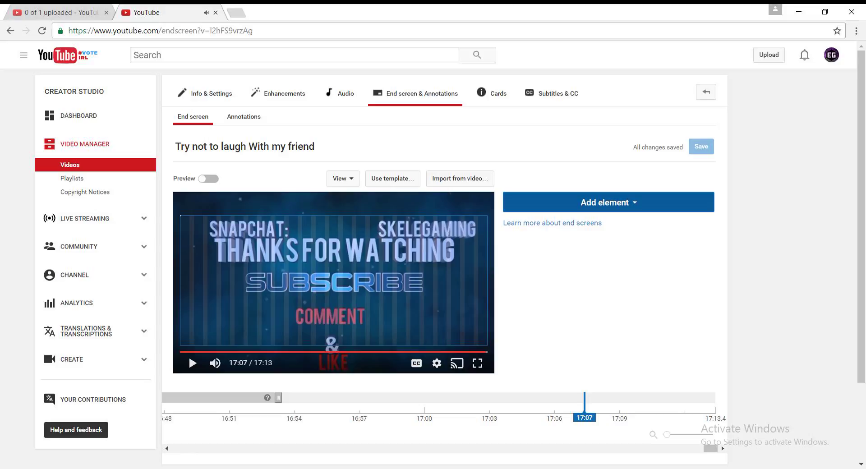
left_click(605, 202)
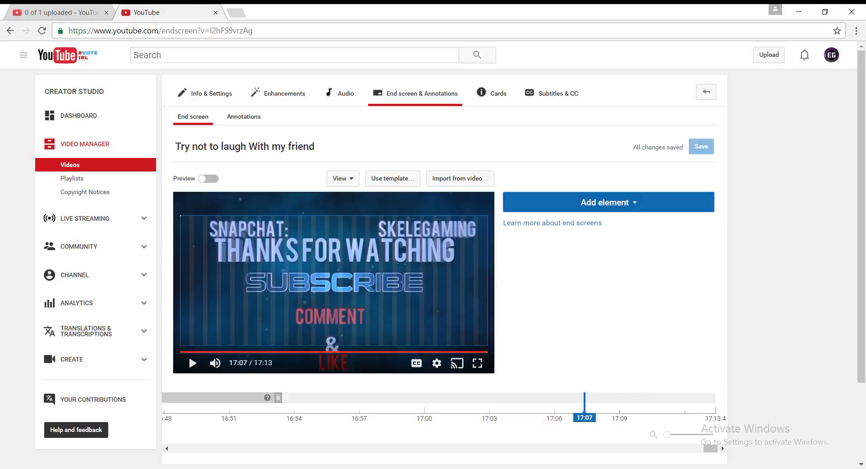
left_click(692, 282)
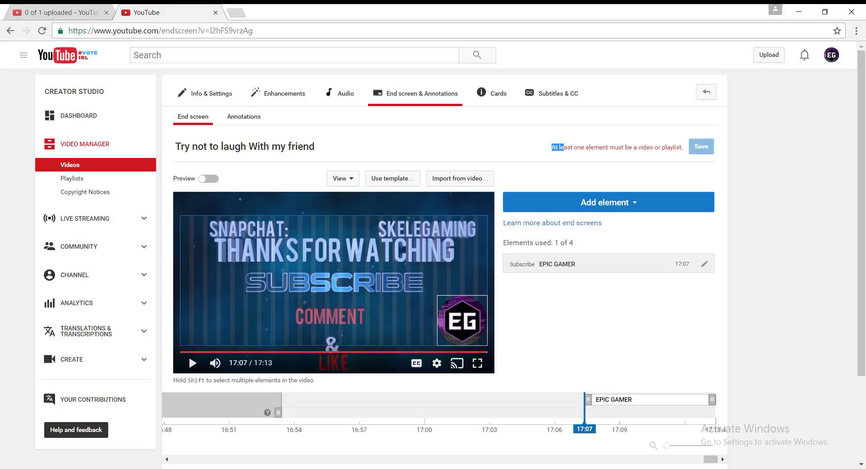
left_click_drag(637, 147, 685, 148)
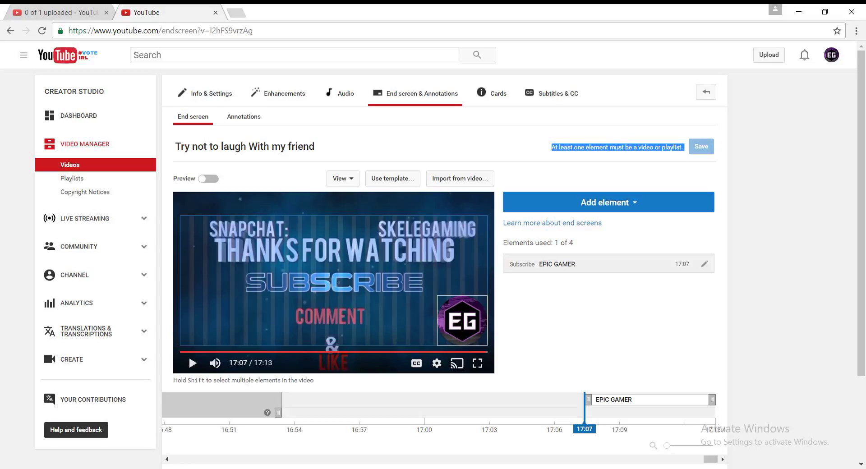
Add the uploaded video "Warhead challenge" as an end screen element, place it in the frame's lower-left corner, and save
left_click(604, 202)
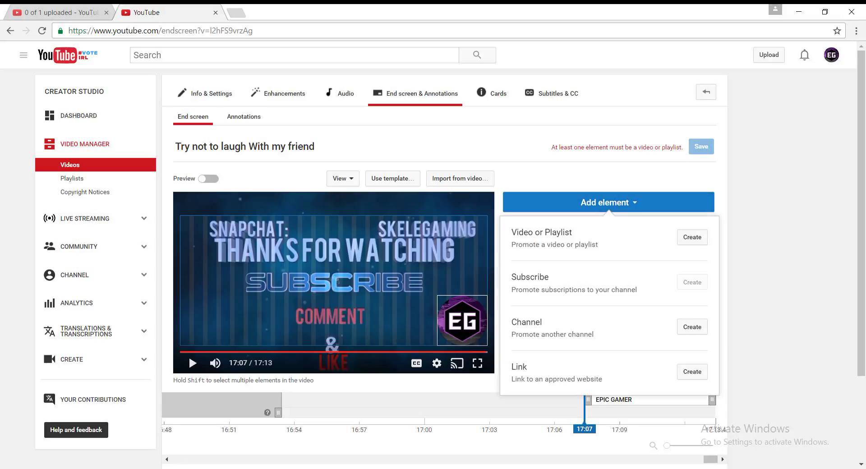
left_click(692, 237)
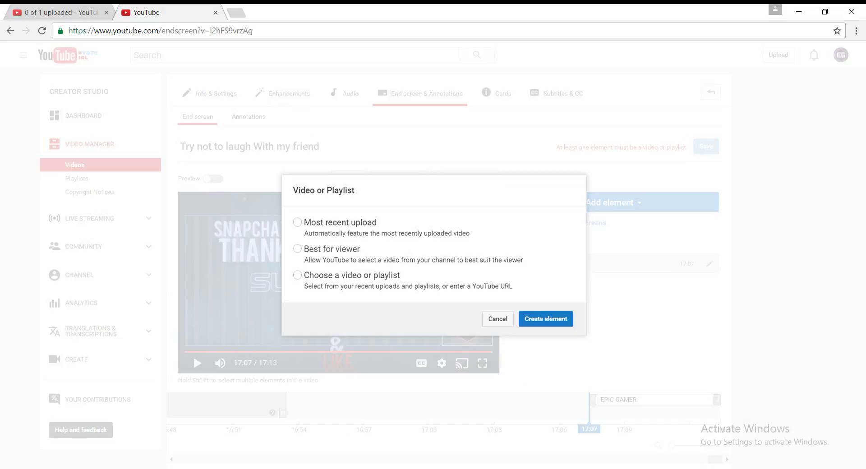
left_click(297, 275)
scroll(427, 306, "down", 3)
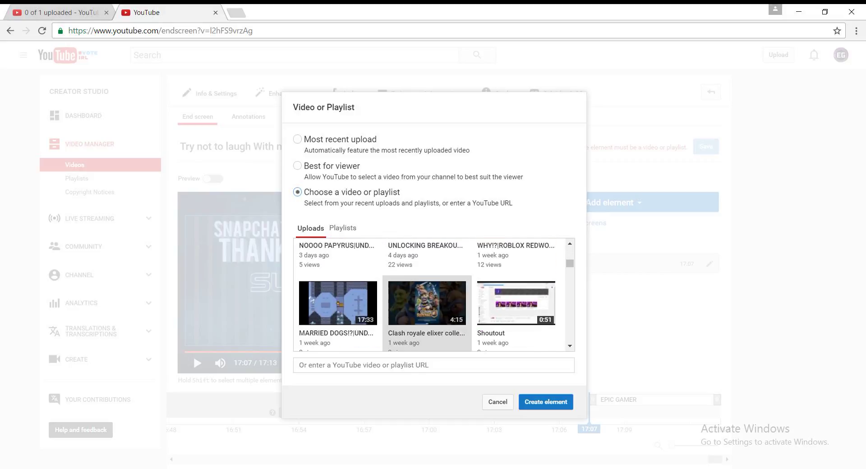
scroll(426, 298, "down", 5)
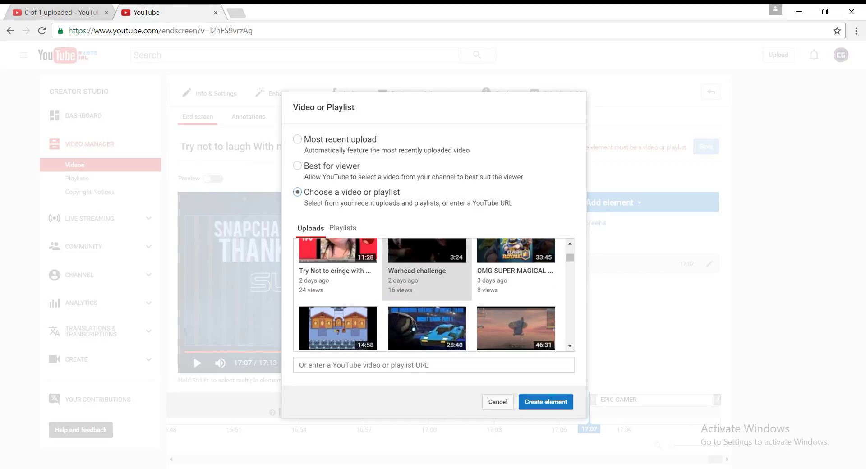
scroll(427, 295, "up", 1)
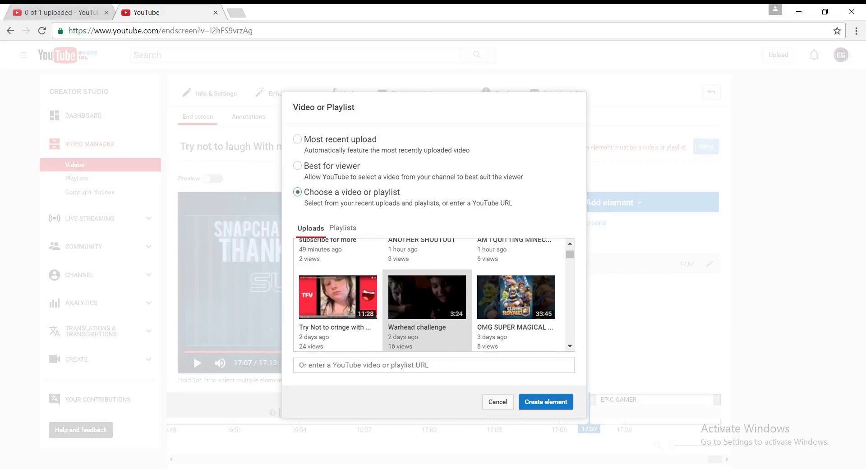
left_click(427, 307)
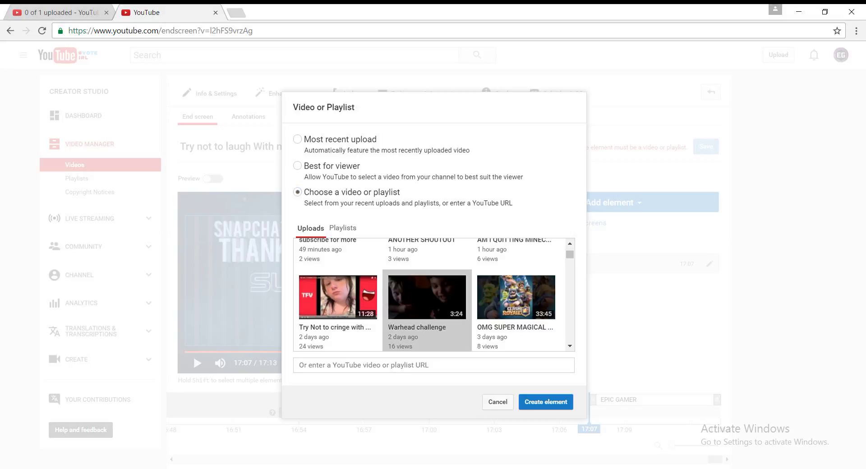
scroll(427, 295, "up", 1)
scroll(427, 295, "down", 2)
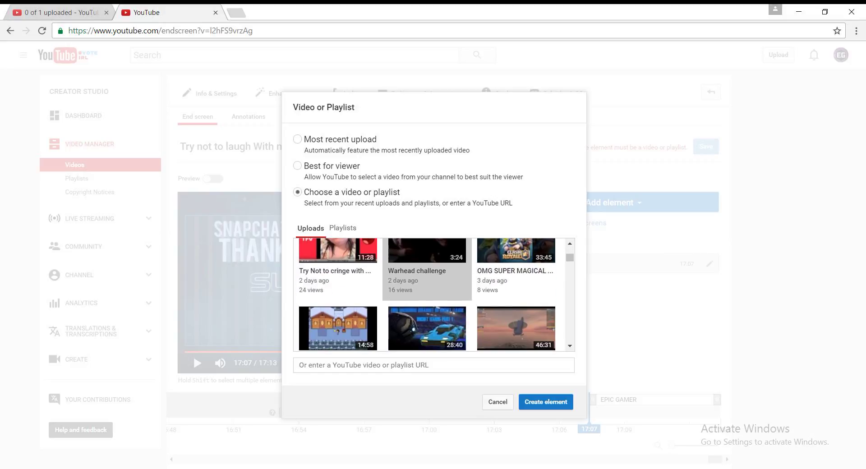
scroll(426, 296, "up", 1)
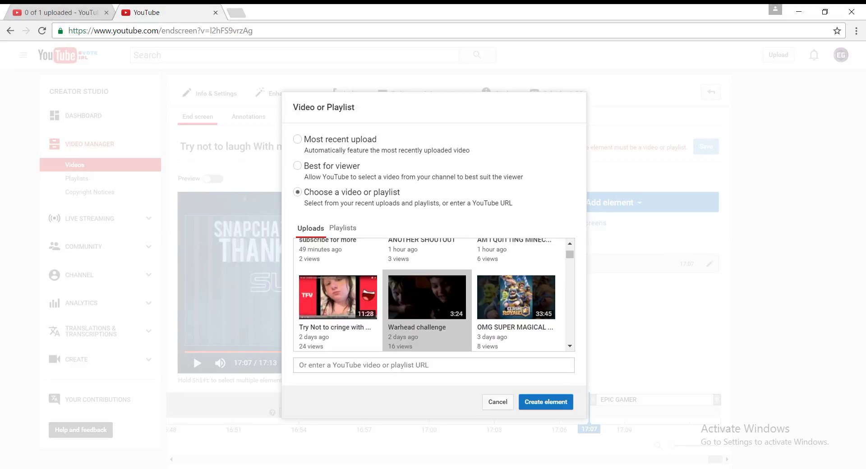
left_click(546, 402)
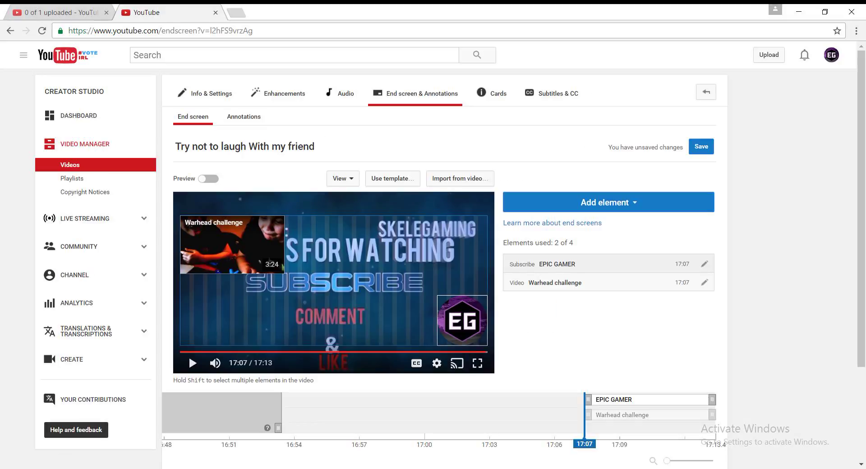
left_click_drag(189, 266, 188, 356)
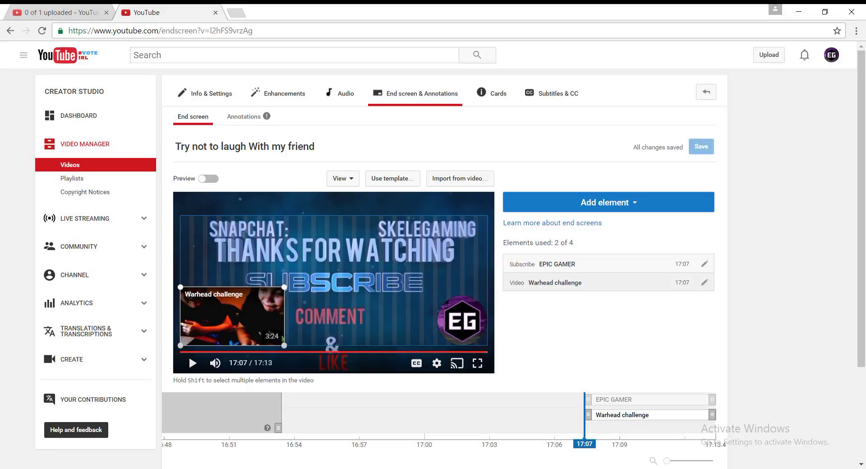
Preview the end screen by playing the video from 16:52 to 17:09 and check both elements
key("ctrl+t")
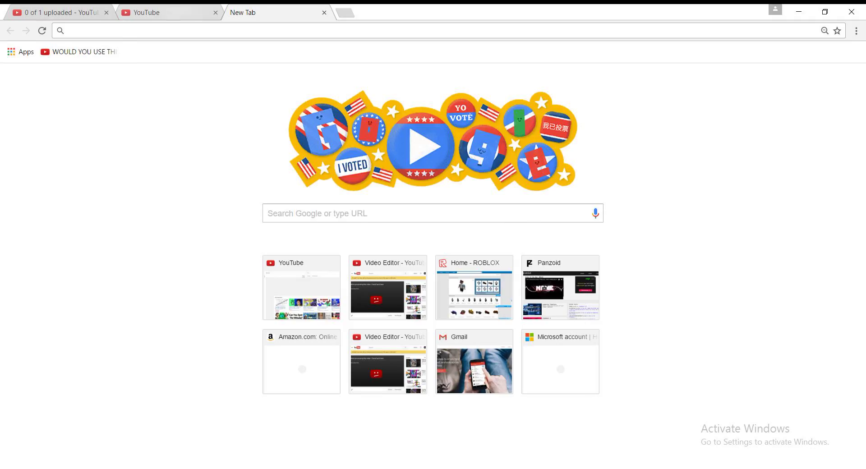
key("ctrl+shift+Tab")
left_click(188, 356)
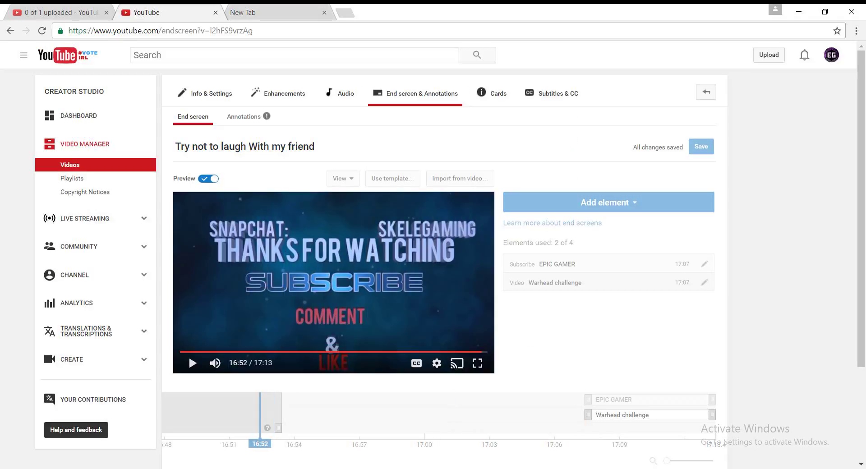
left_click(189, 356)
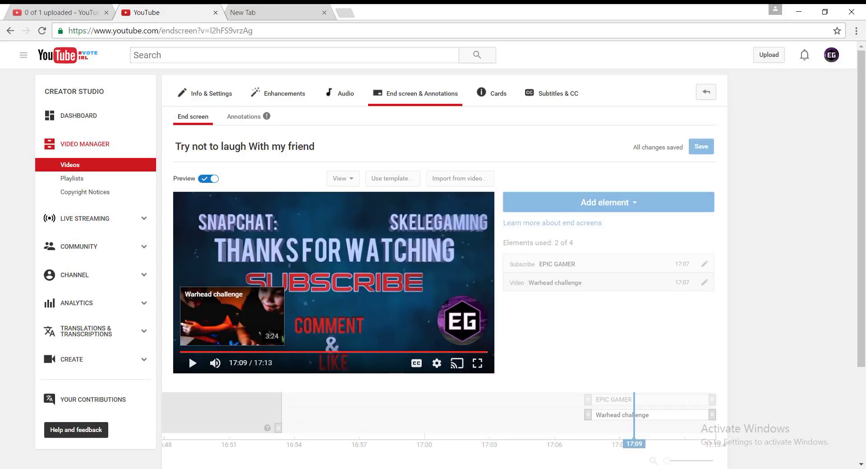
key("ctrl+Tab")
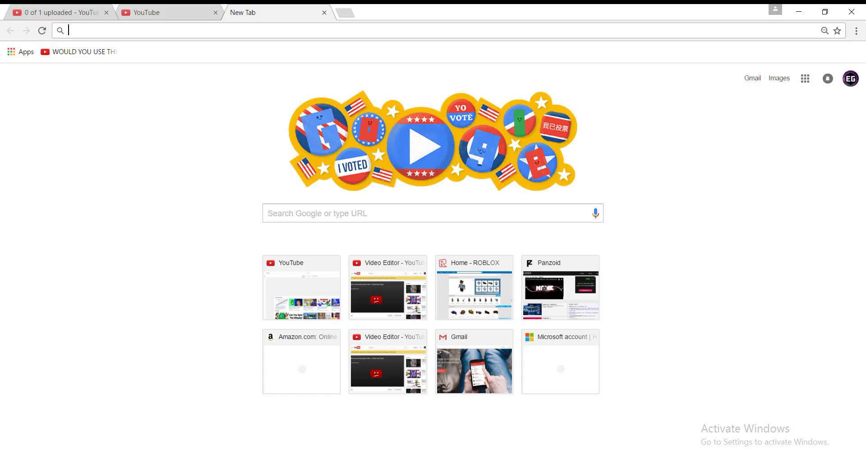
type("youtube.com")
key("Return")
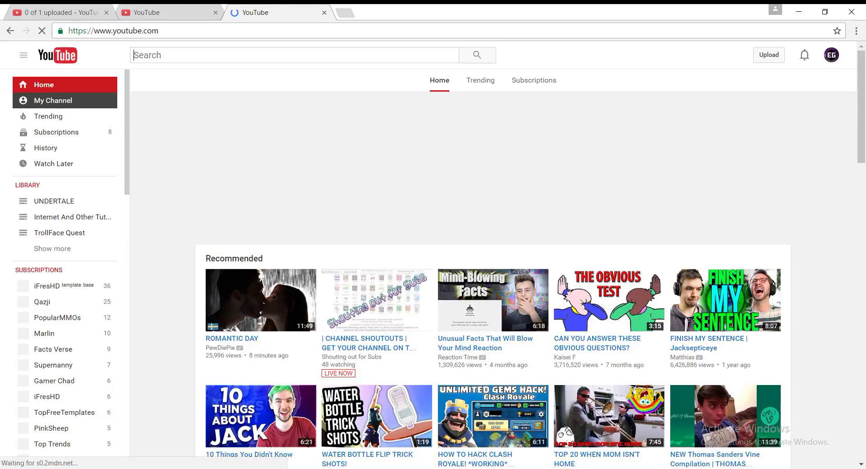
left_click(54, 105)
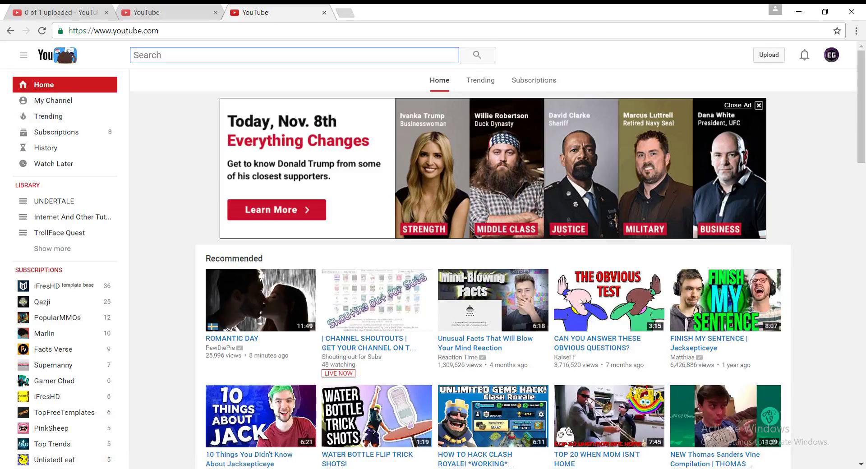
left_click(324, 12)
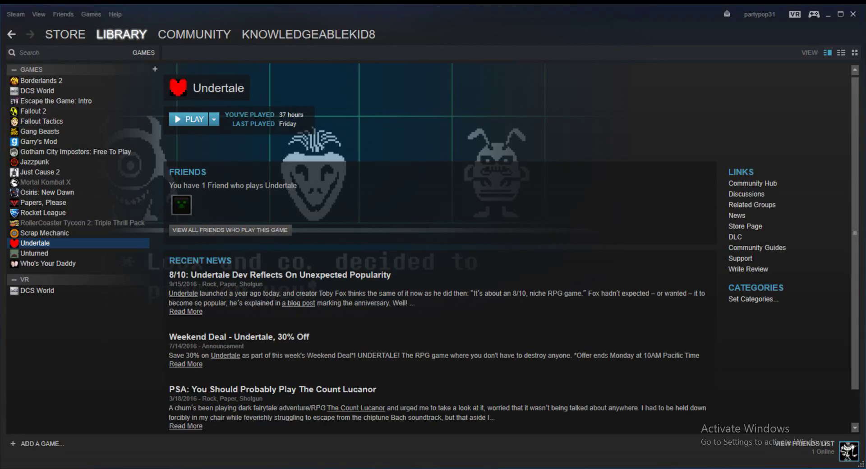
key("alt+Tab")
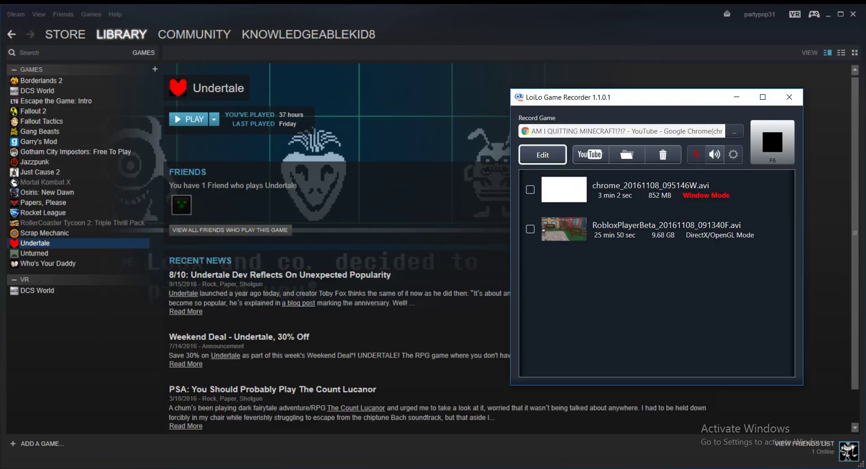